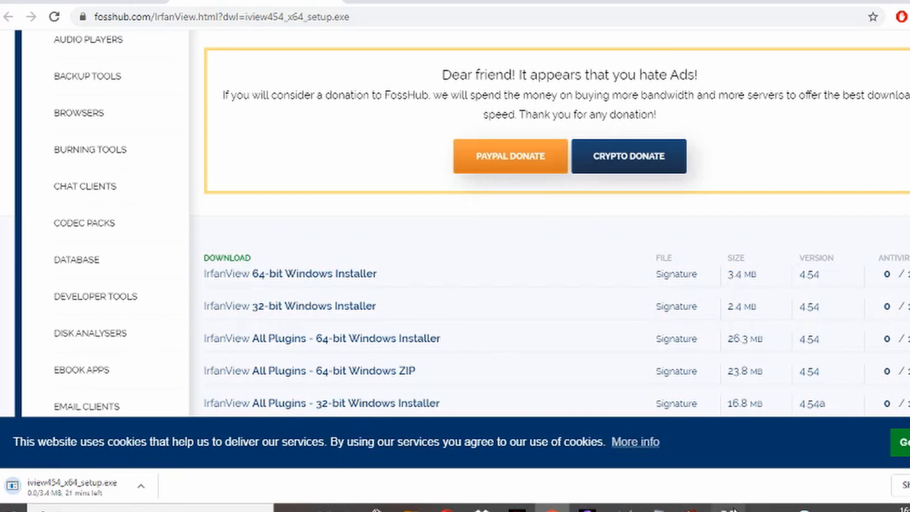
Step: Open DSC_8001.jpg with IrfanView 32-bit
mouse_move(725, 510)
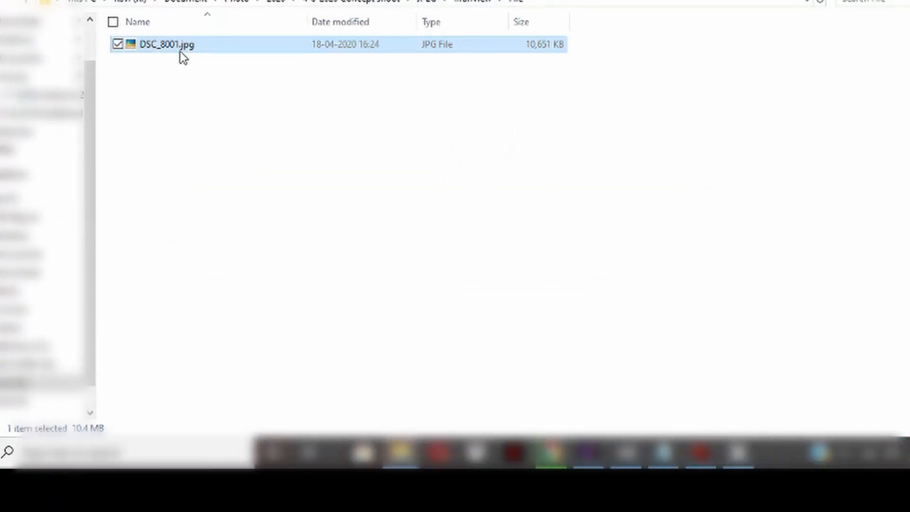
click(180, 52)
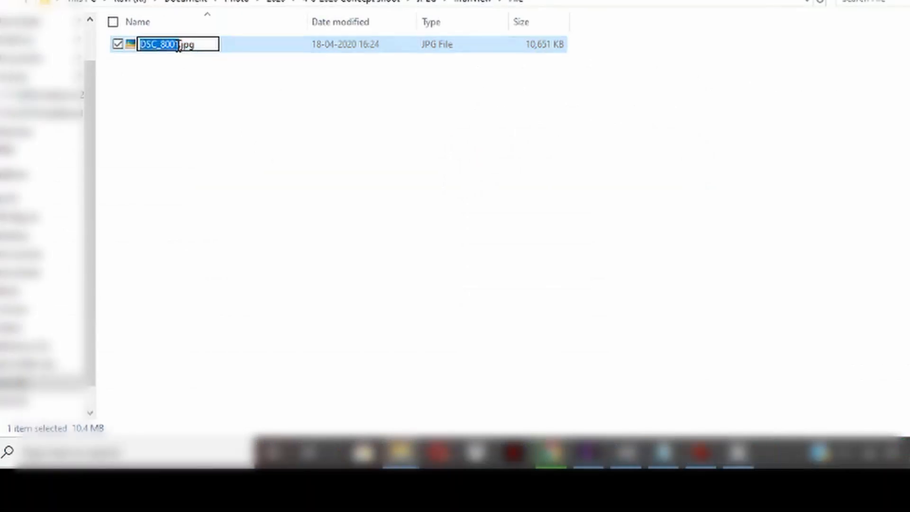
click(224, 49)
right_click(228, 53)
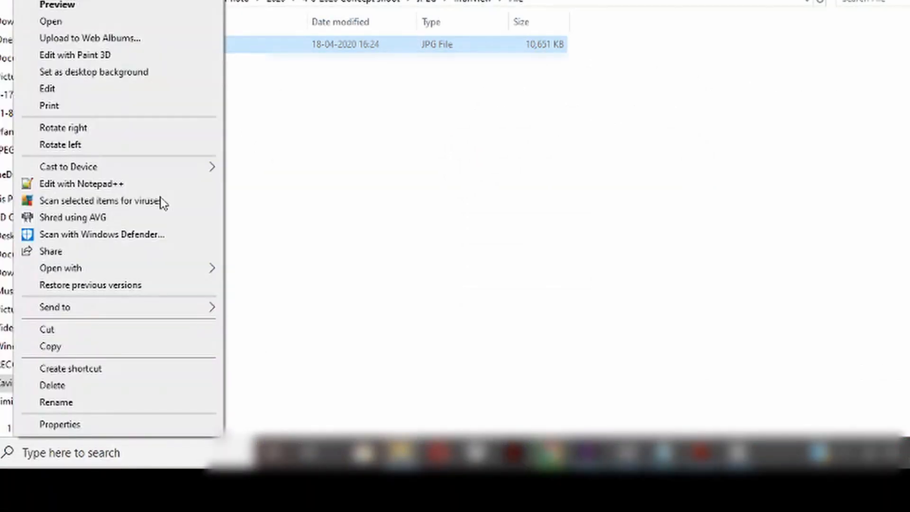
mouse_move(111, 268)
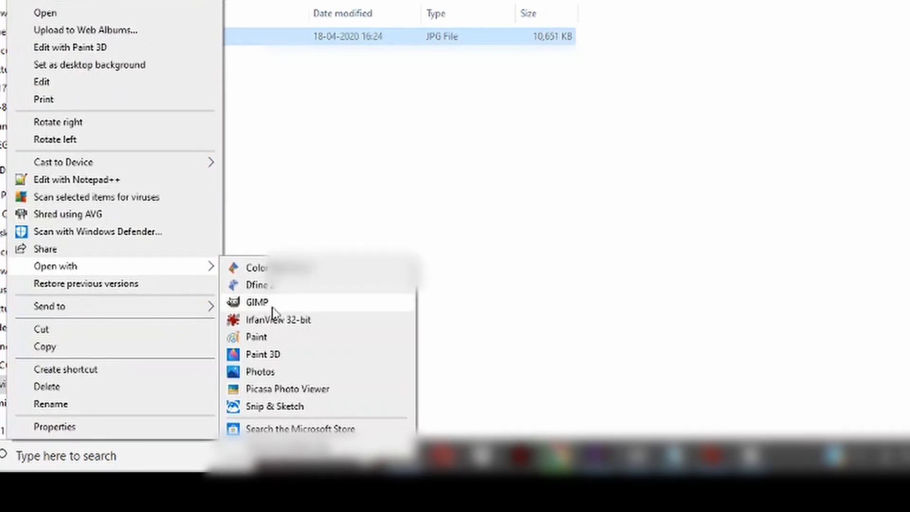
click(277, 319)
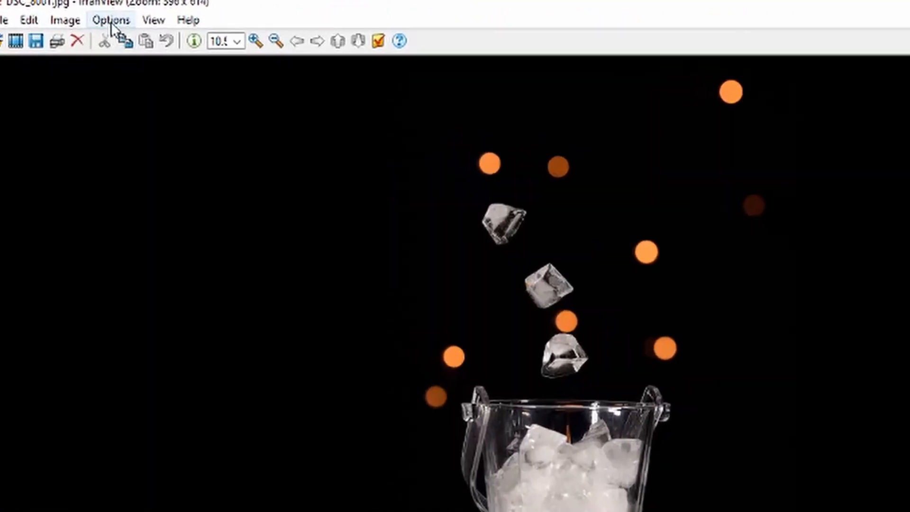
Step: Open the image's information dialog and its IPTC info editor
click(162, 40)
mouse_move(71, 18)
click(88, 46)
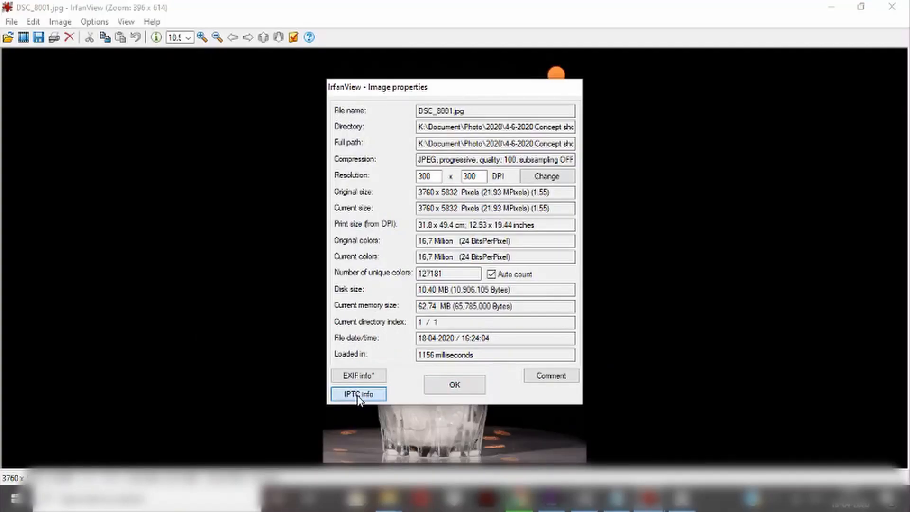
click(358, 394)
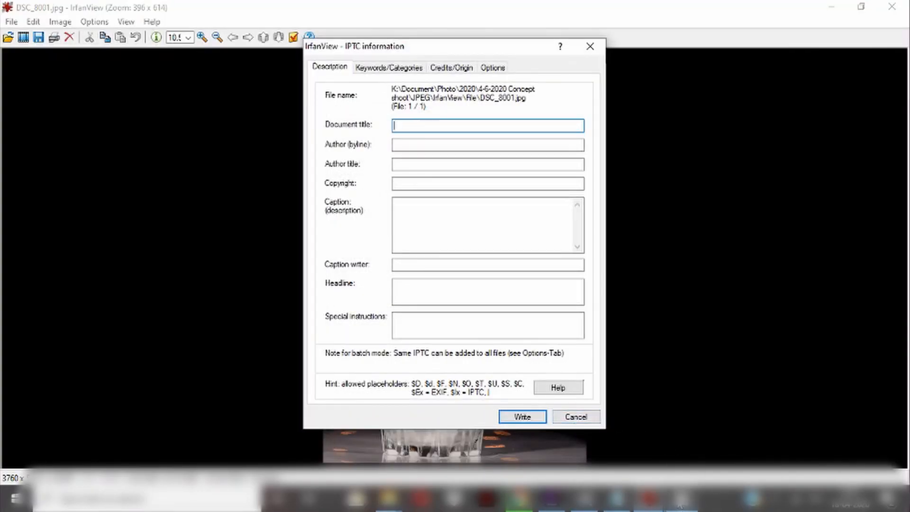
Step: Enter the caption "Dropping ice cubes inside ice bucket and photographed against beautiful light bokeh and isolated against black background"
mouse_move(679, 502)
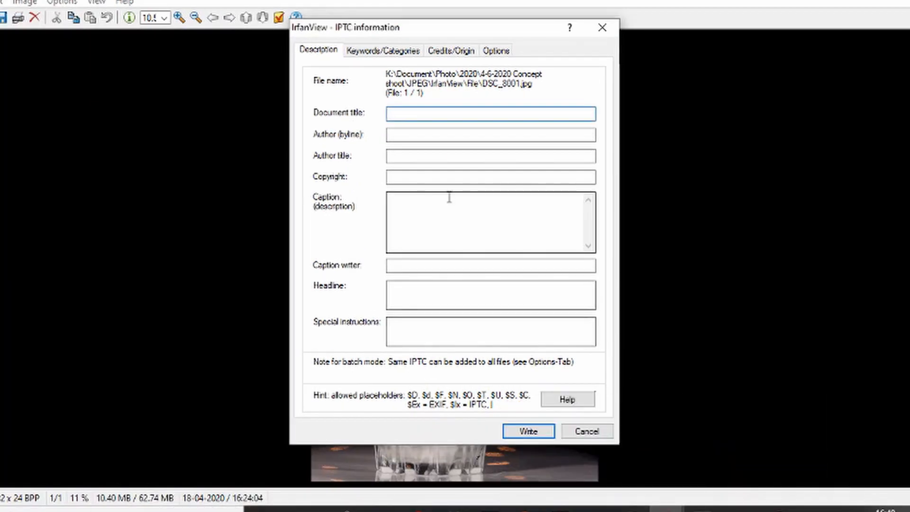
click(448, 212)
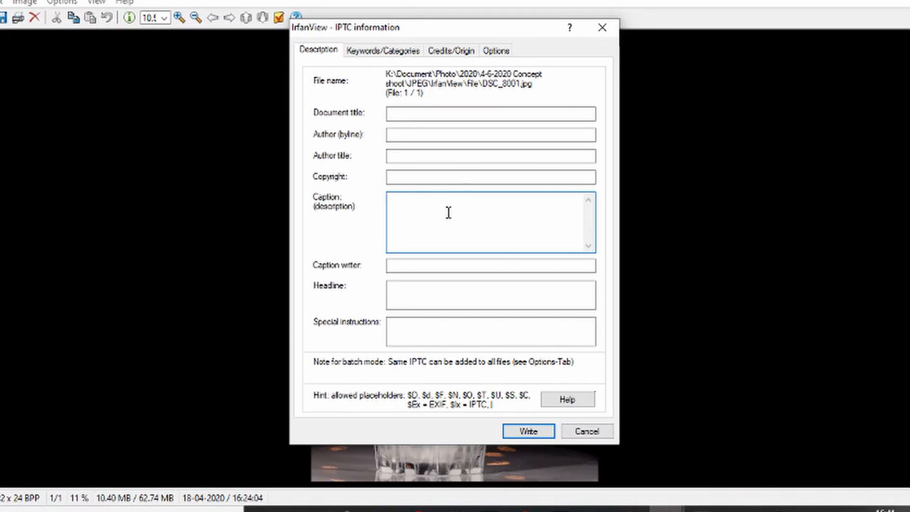
text(Dropo)
text(ing ice cubes inside ice)
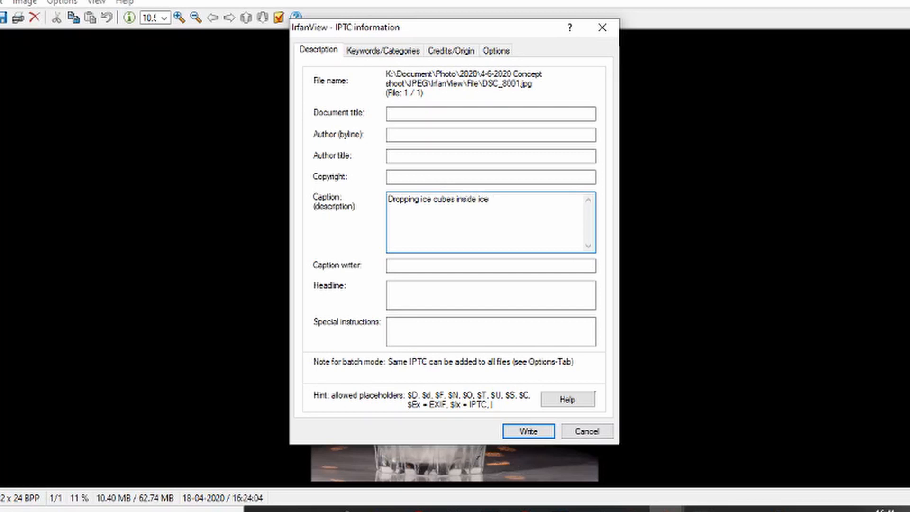
text( bucket and photographed against b)
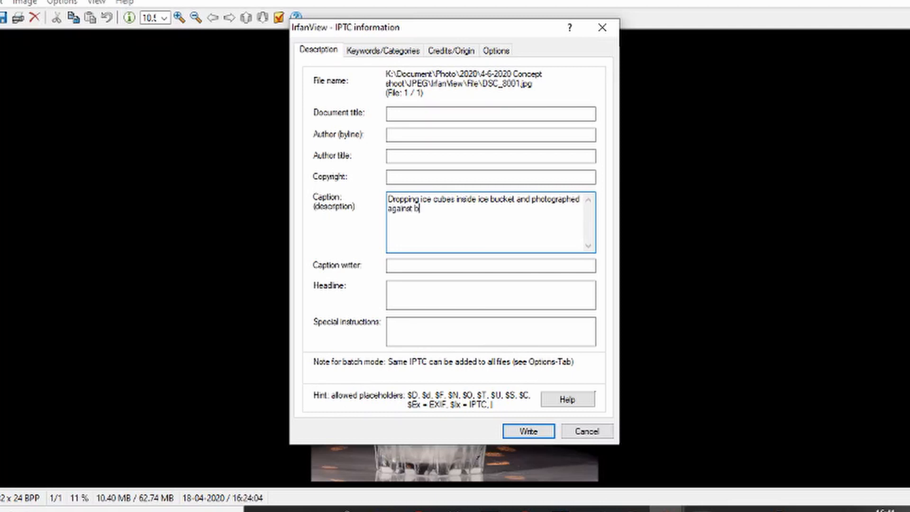
text(eautiful light bokeh and is)
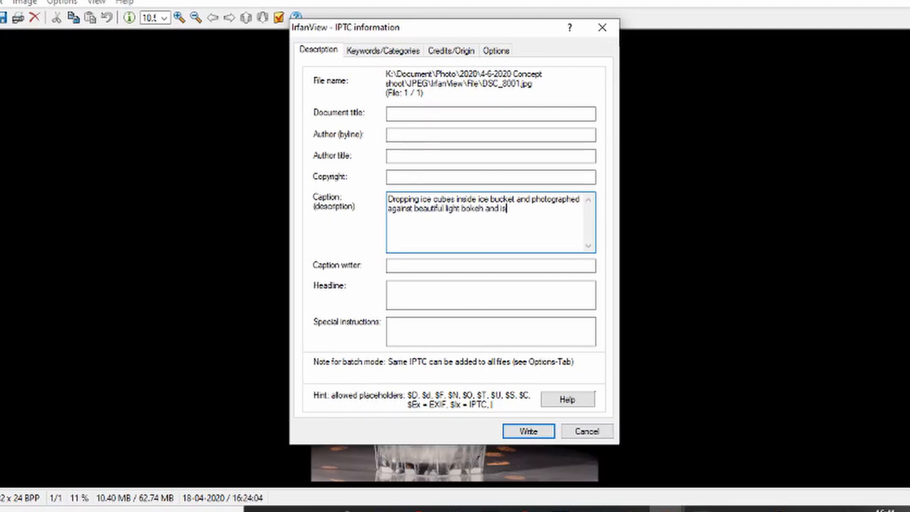
text(olated against black backgro)
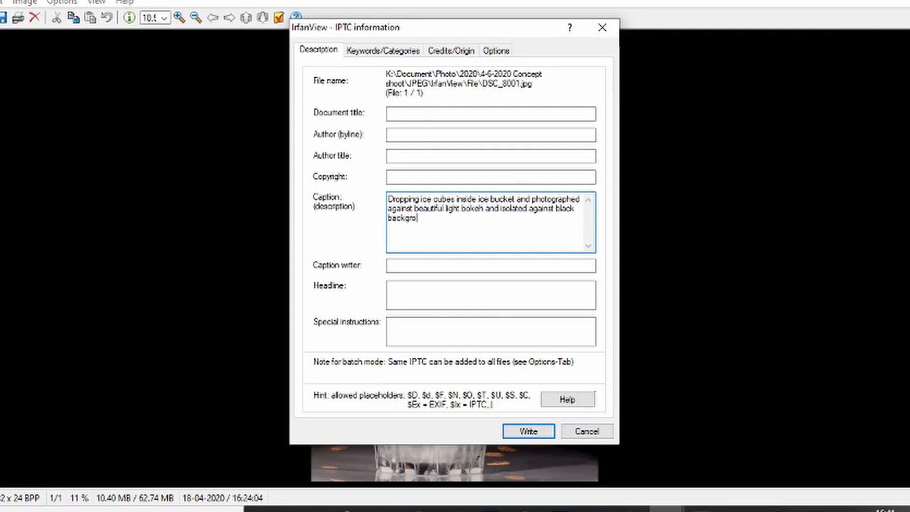
text(und)
Step: Set the document title to "Dropping ice cubes inside ice bucket against light bokeh", reusing the caption's opening text
drag(387, 199, 479, 209)
key(ctrl+c)
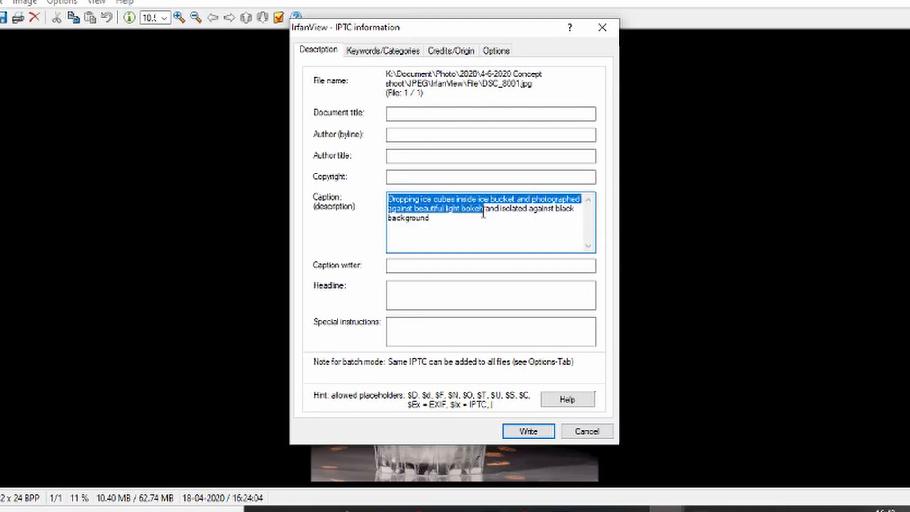
click(453, 113)
key(ctrl+v)
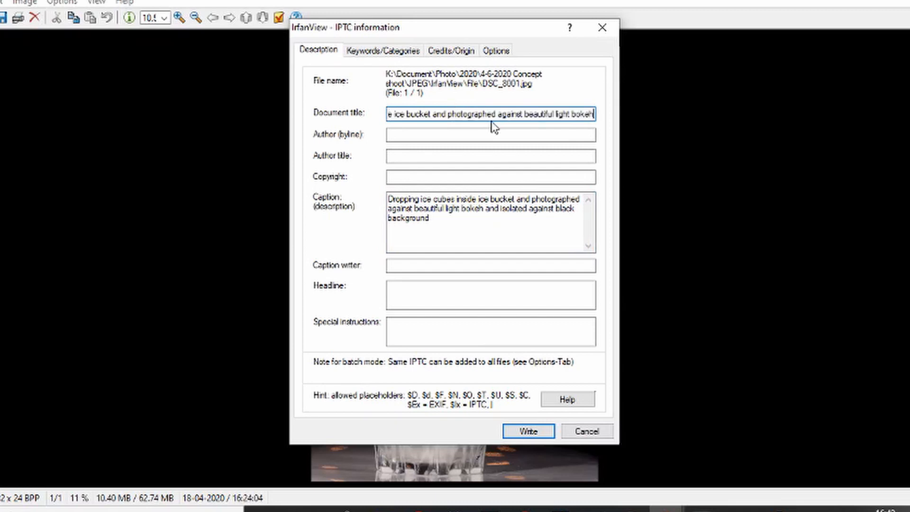
drag(464, 113, 555, 114)
key(BackSpace)
text(with)
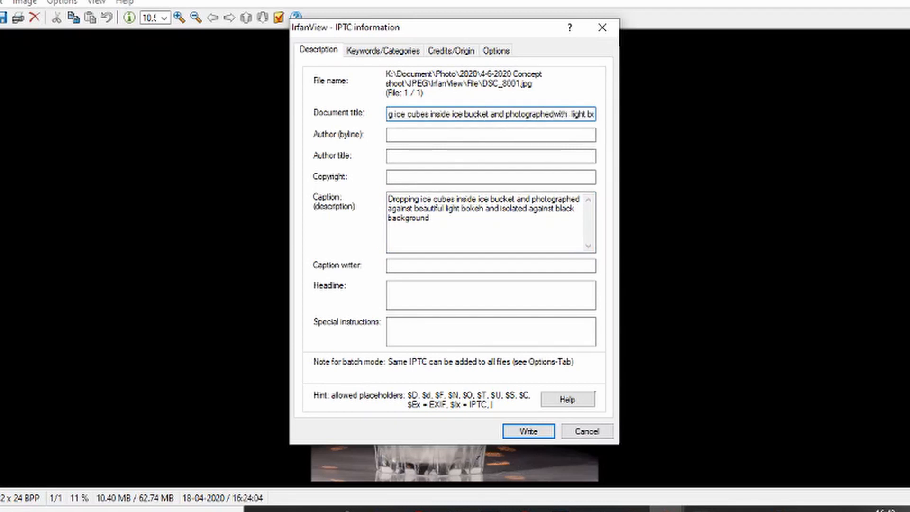
double_click(525, 115)
drag(490, 114, 565, 108)
text(against)
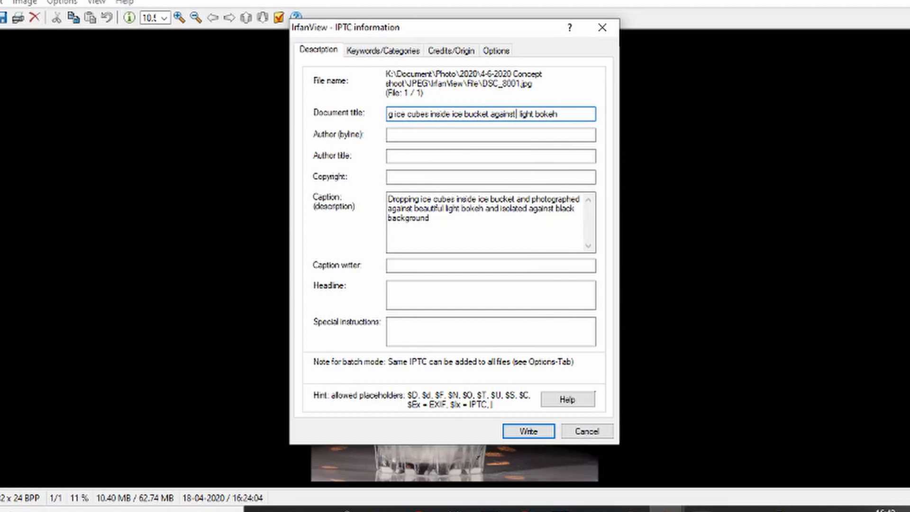
Step: Switch to Notepad and replace the spaces between the listed keywords with commas
click(391, 52)
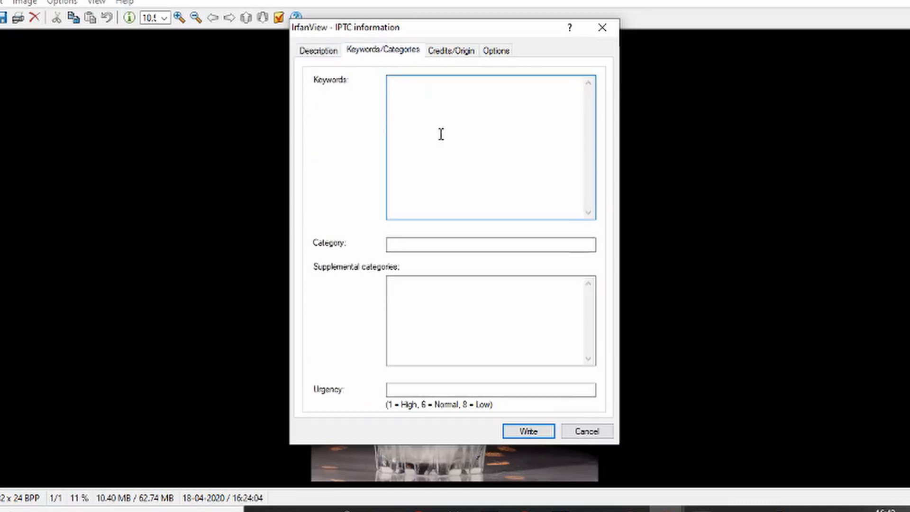
click(631, 508)
click(7, 4)
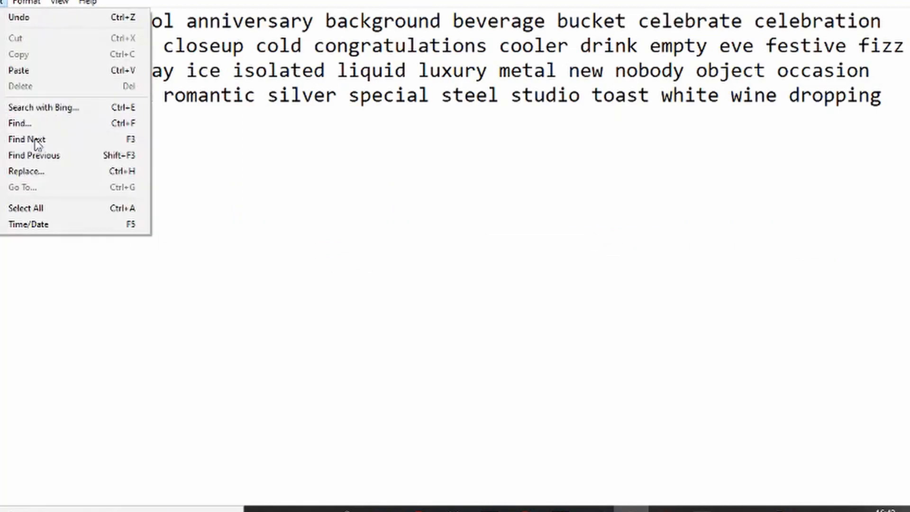
click(28, 171)
click(226, 137)
click(239, 159)
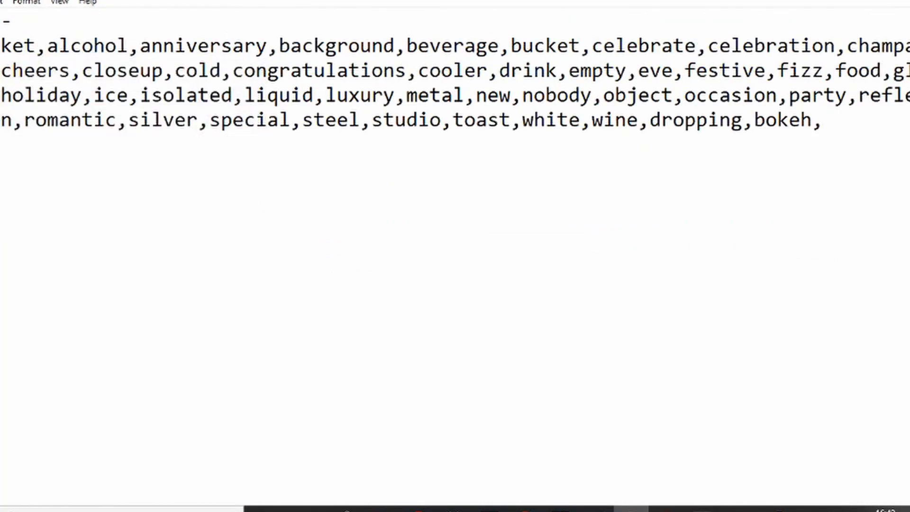
key(BackSpace)
key(BackSpace)
text(e)
Step: Copy the whole comma-separated keyword list and paste it into the IPTC Keywords field
key(ctrl+a)
key(ctrl+c)
key(alt+Tab)
key(ctrl+v)
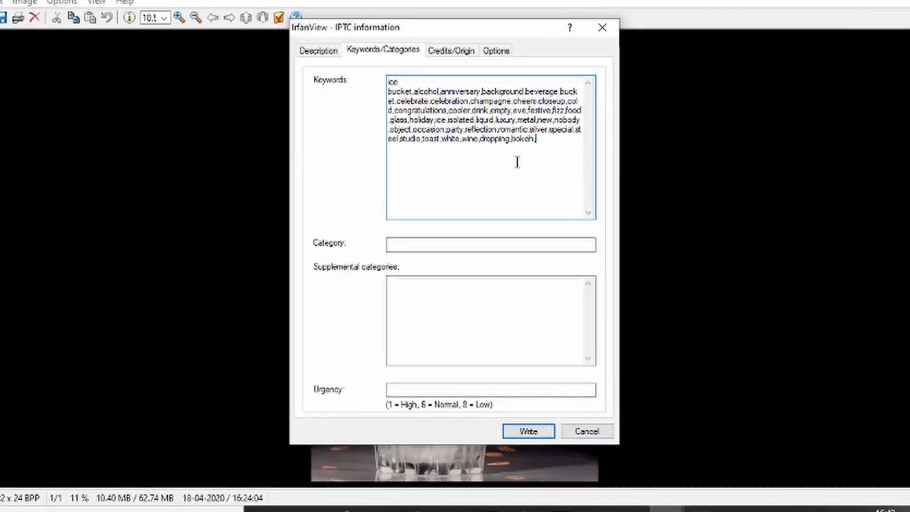
Step: Write the IPTC data to the image, close the information dialog and exit IrfanView
click(524, 430)
click(471, 396)
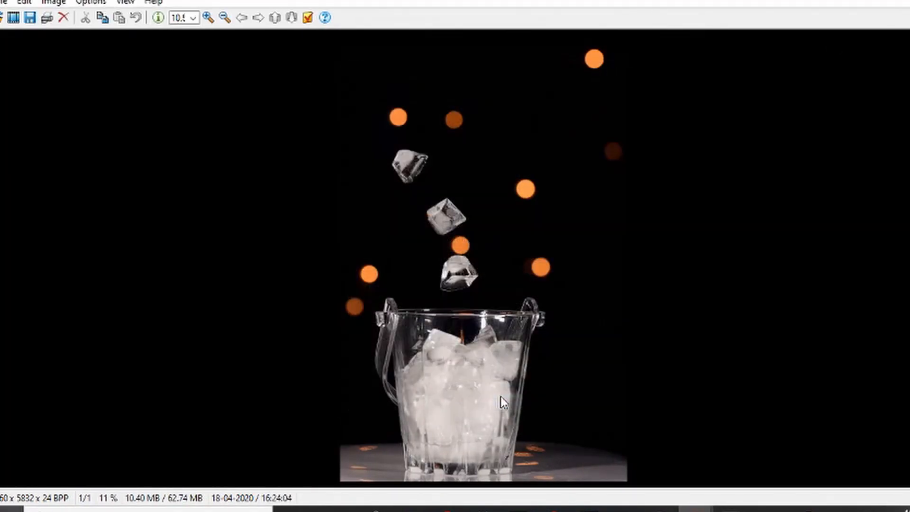
click(4, 2)
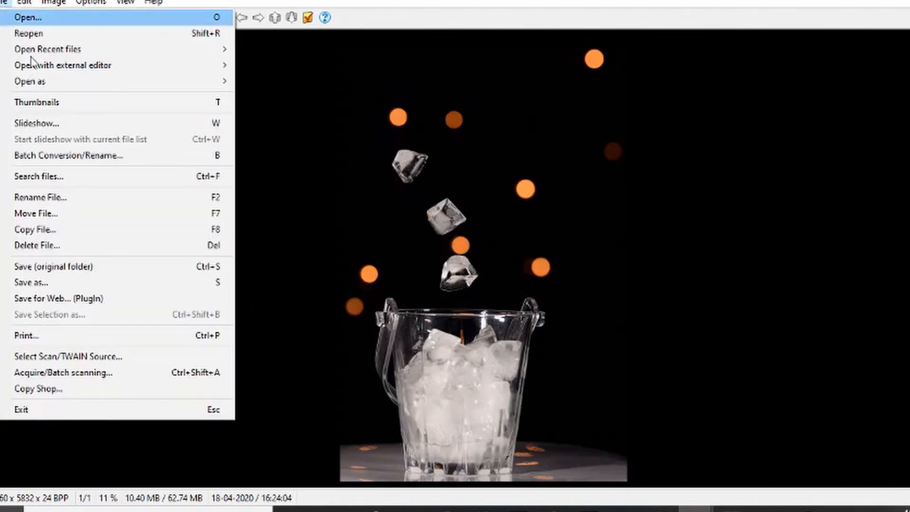
click(95, 410)
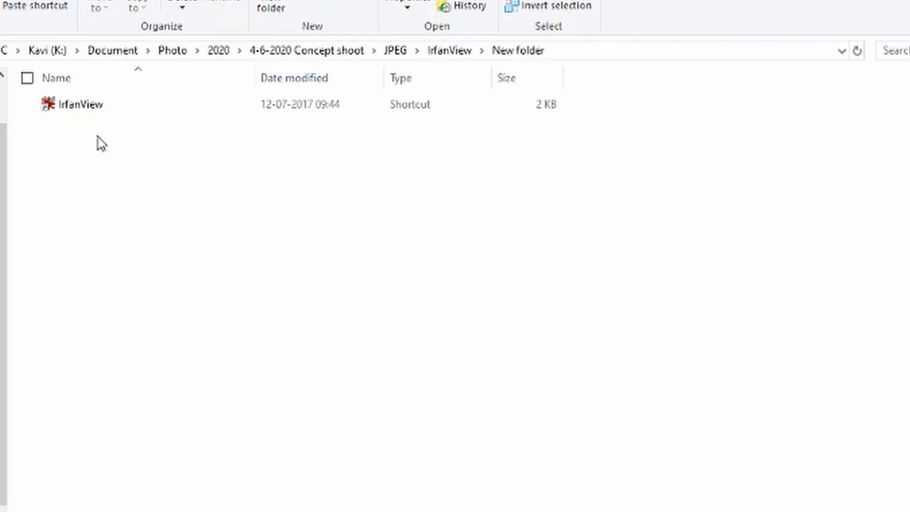
Step: Launch IrfanView and browse the File folder in the Thumbnails window
double_click(84, 107)
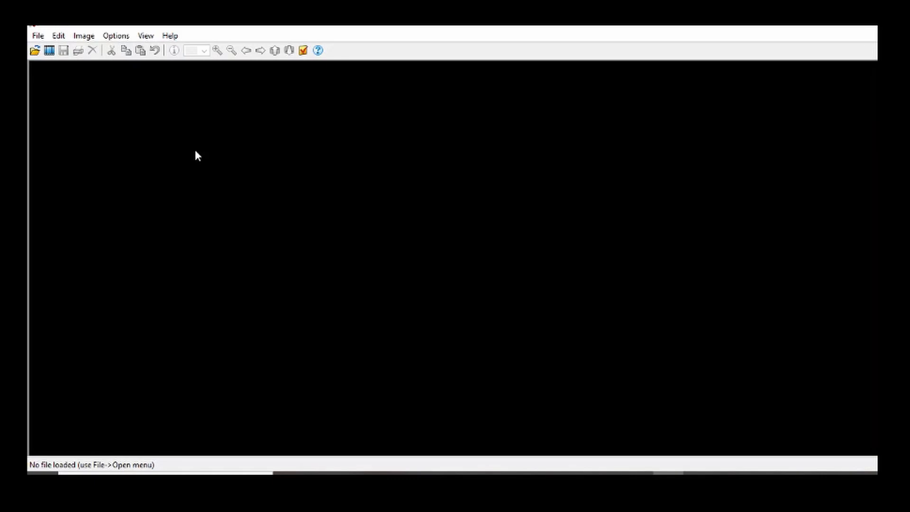
click(38, 35)
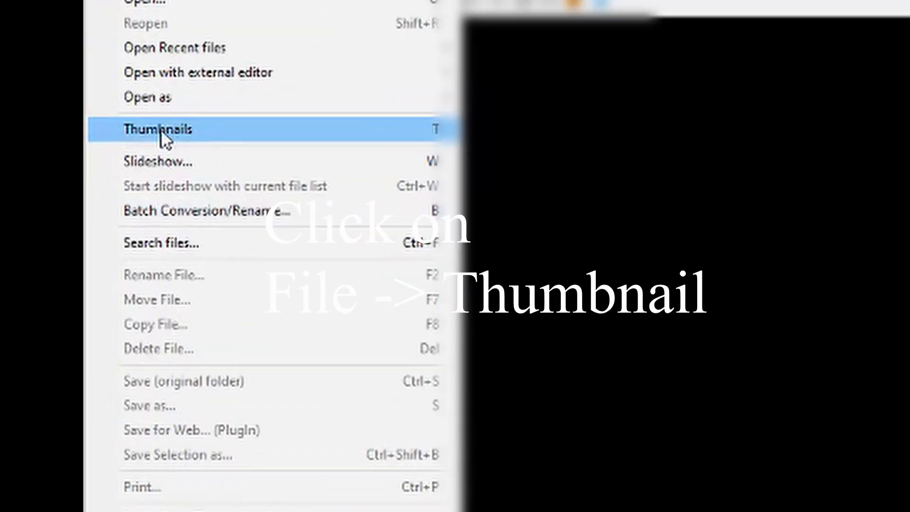
click(88, 124)
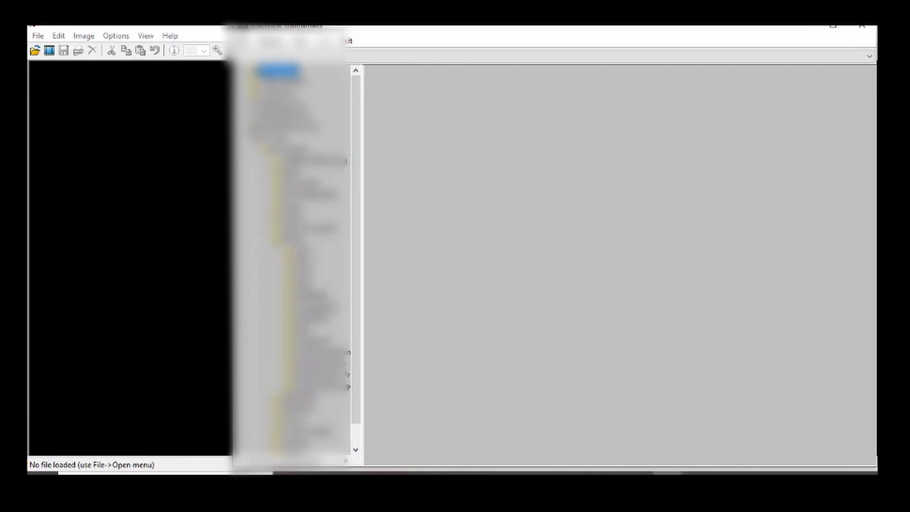
click(278, 284)
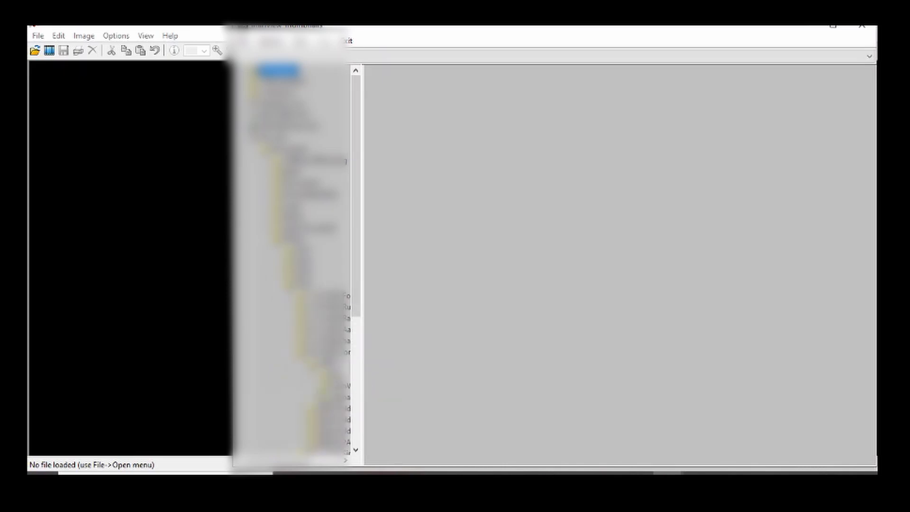
click(349, 397)
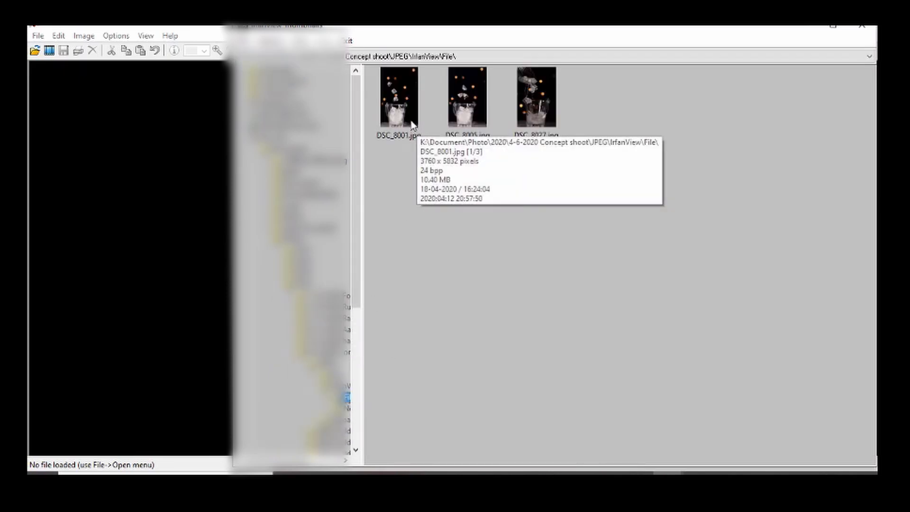
Step: Select all three thumbnails and open Set IPTC data to selected files
click(410, 118)
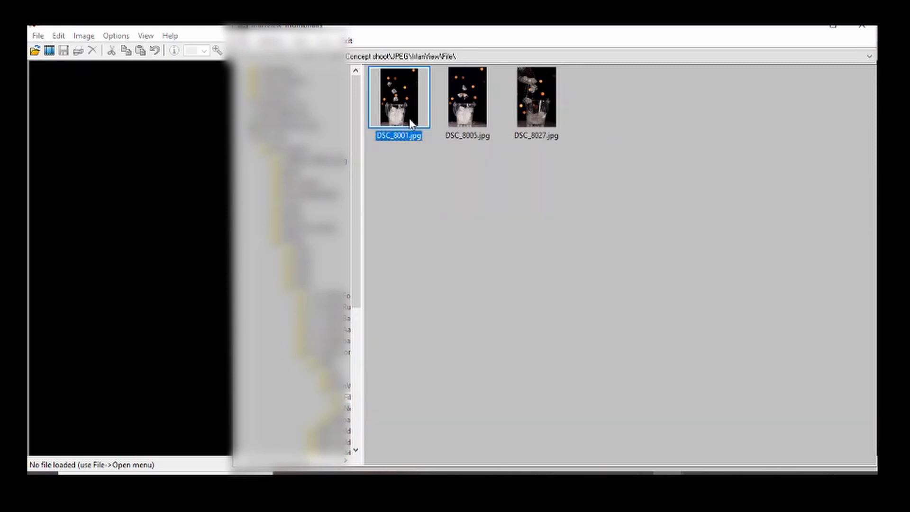
shift+click(524, 118)
drag(513, 28, 392, 26)
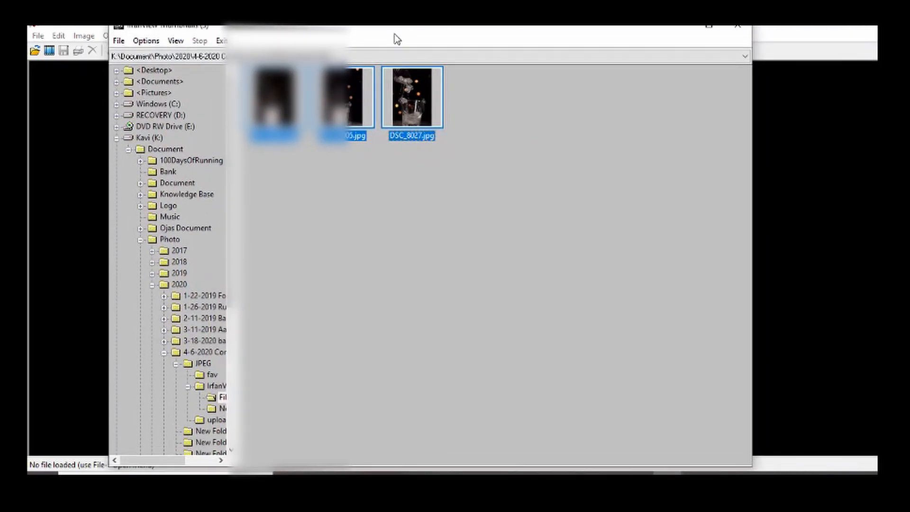
click(118, 41)
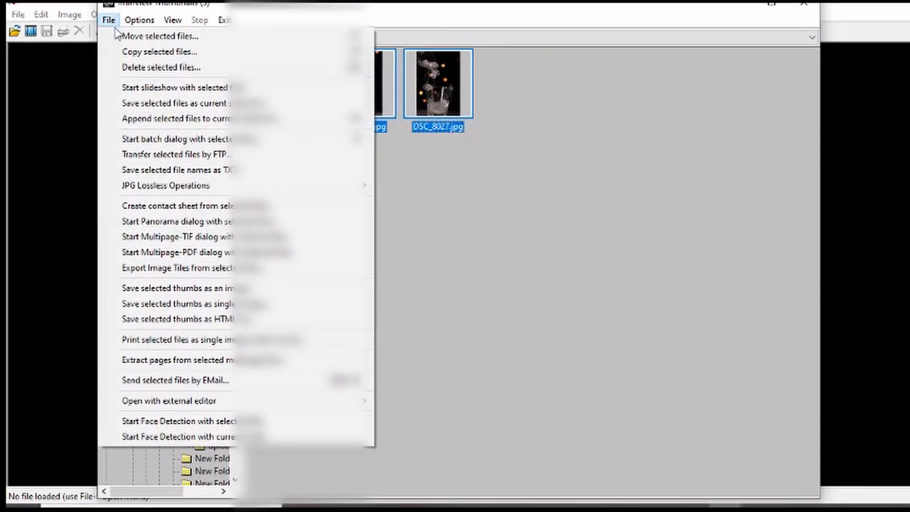
mouse_move(231, 185)
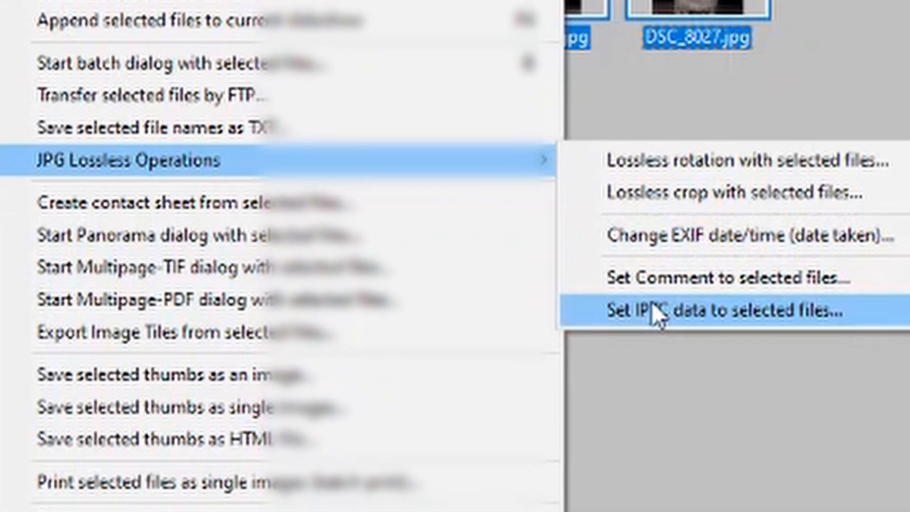
click(535, 283)
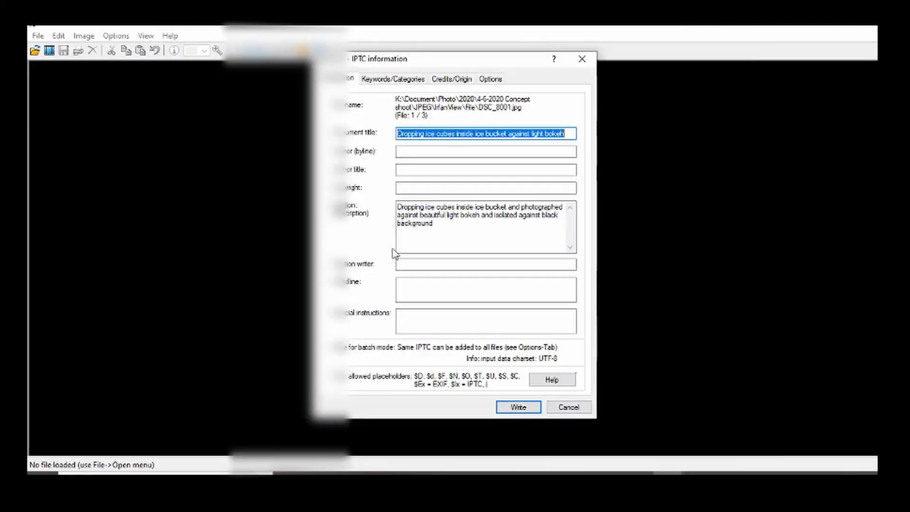
Step: Review the document title and caption entered in the IPTC dialog, then open the Keywords/Categories tab
click(402, 134)
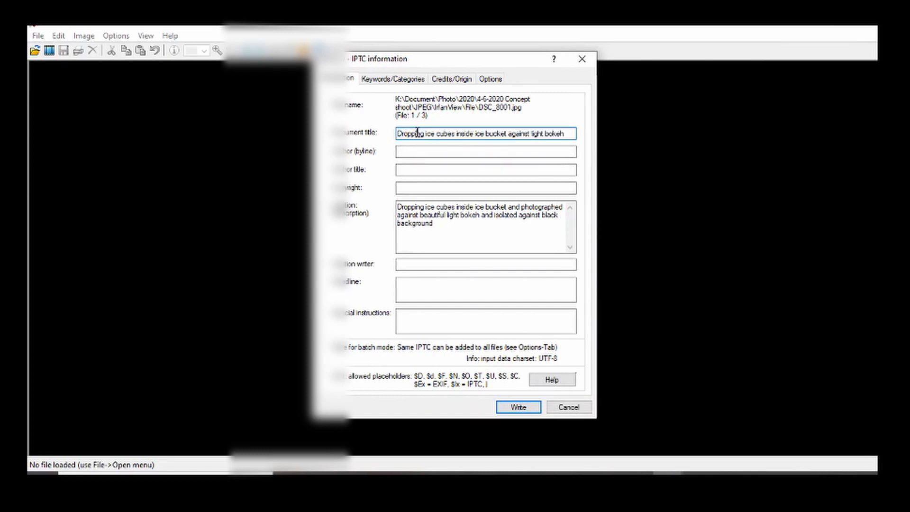
drag(402, 134, 565, 136)
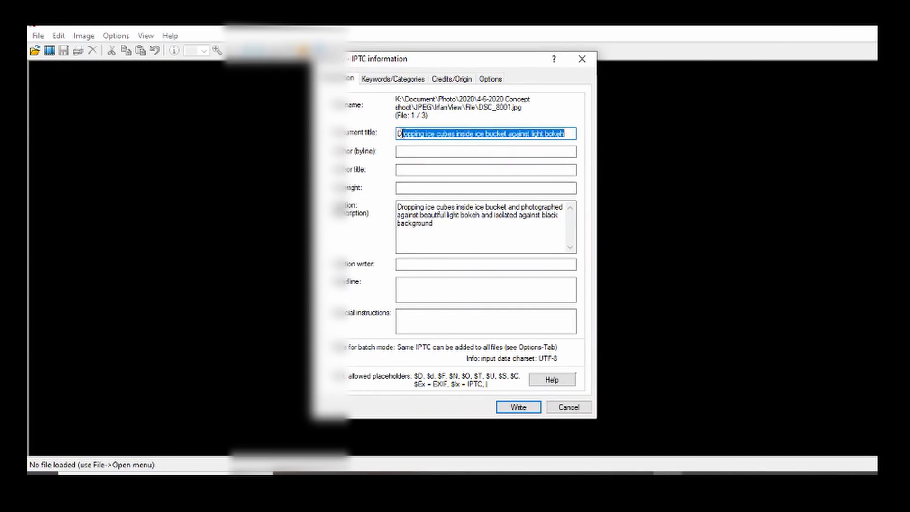
drag(397, 134, 569, 137)
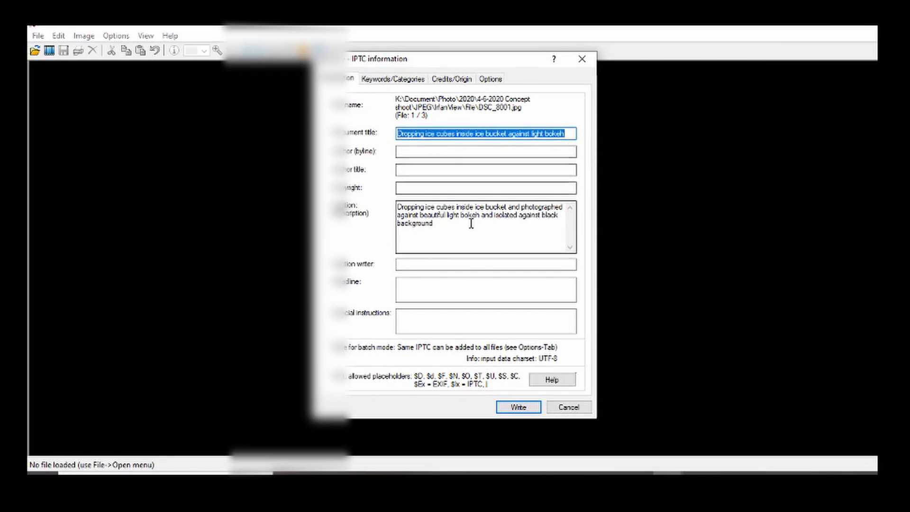
drag(473, 223, 392, 201)
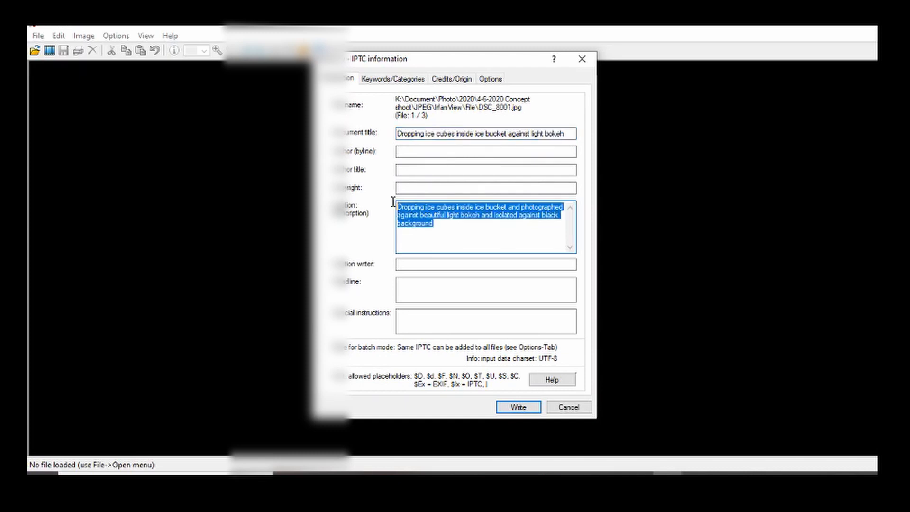
click(395, 80)
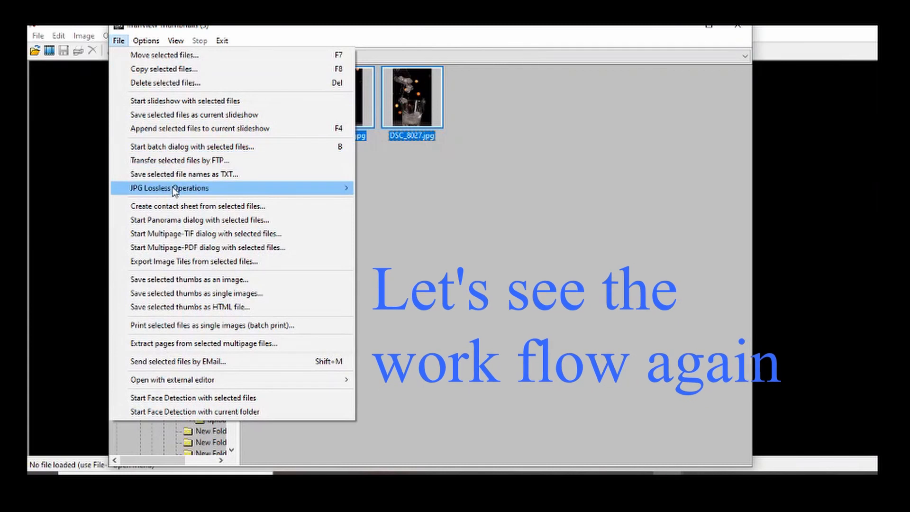
Step: Reopen Set IPTC data for the selected files and write the title, caption and keywords to all three images
mouse_move(293, 188)
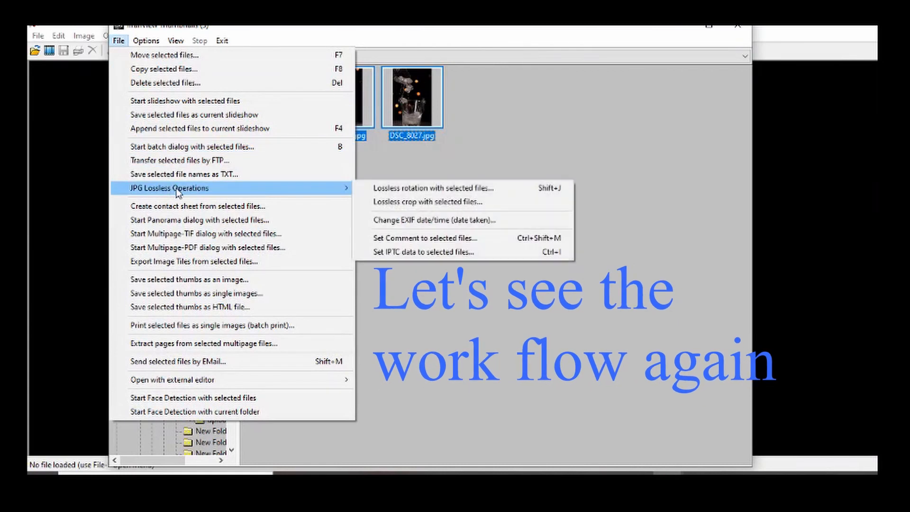
click(394, 252)
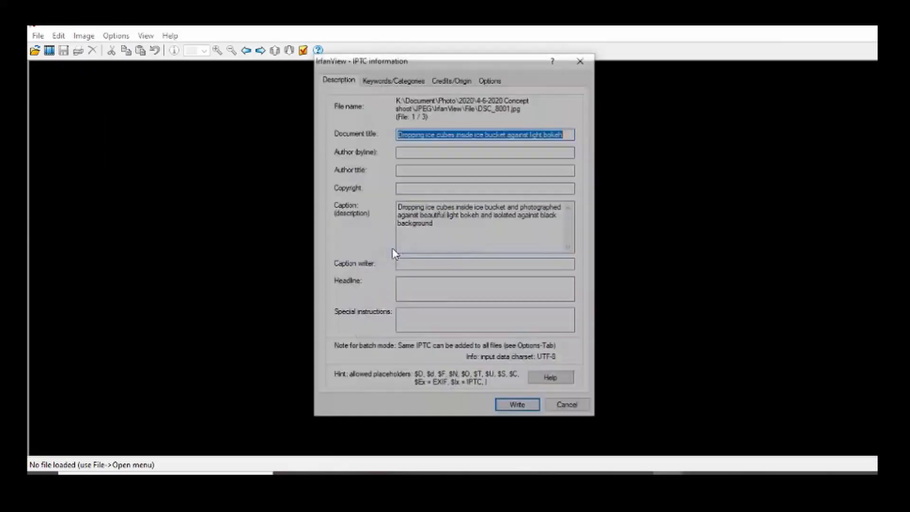
drag(397, 133, 566, 142)
drag(514, 229, 392, 209)
click(397, 81)
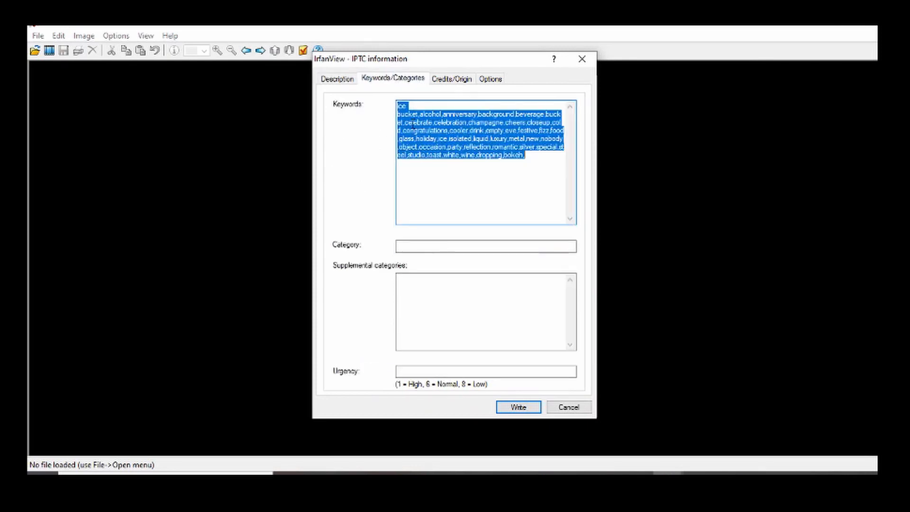
click(490, 80)
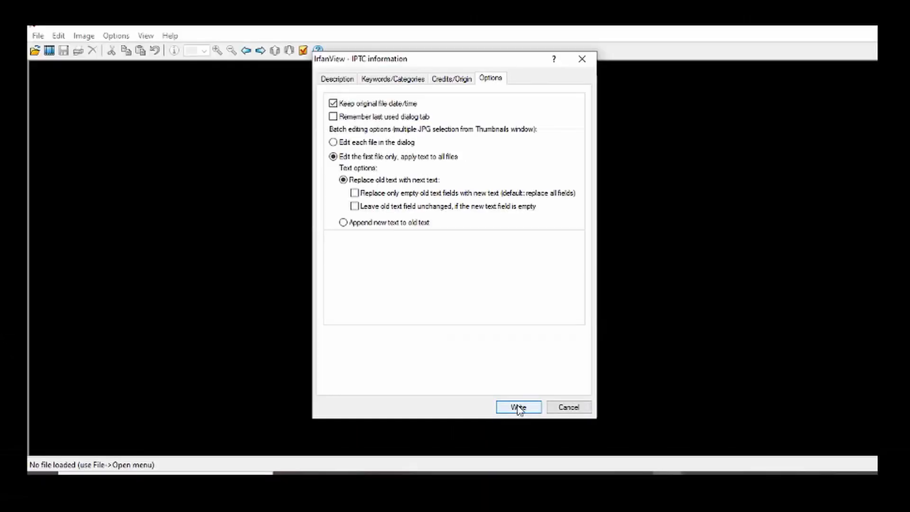
click(518, 407)
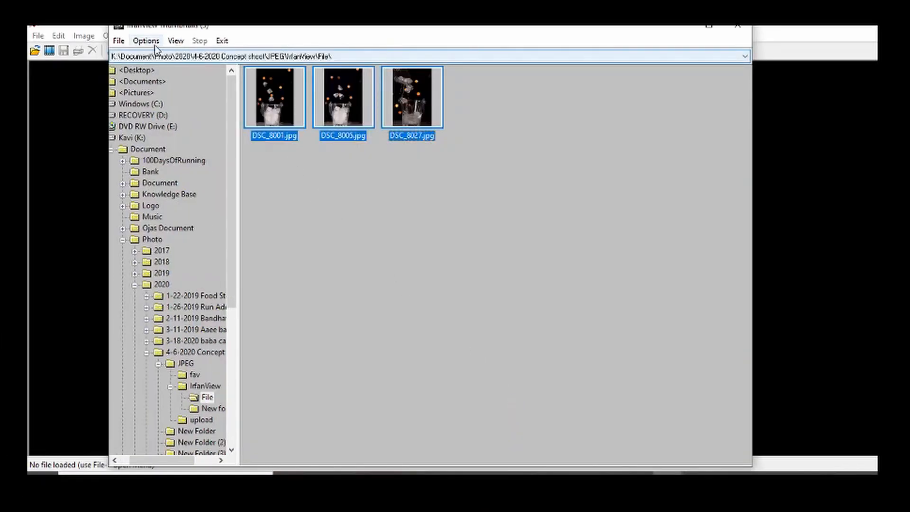
Step: Close the Thumbnails window and exit IrfanView
click(117, 41)
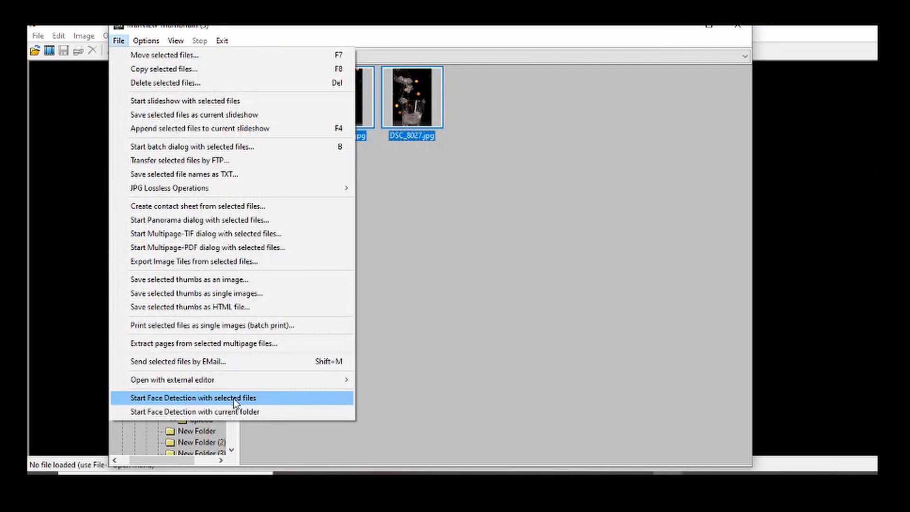
click(402, 325)
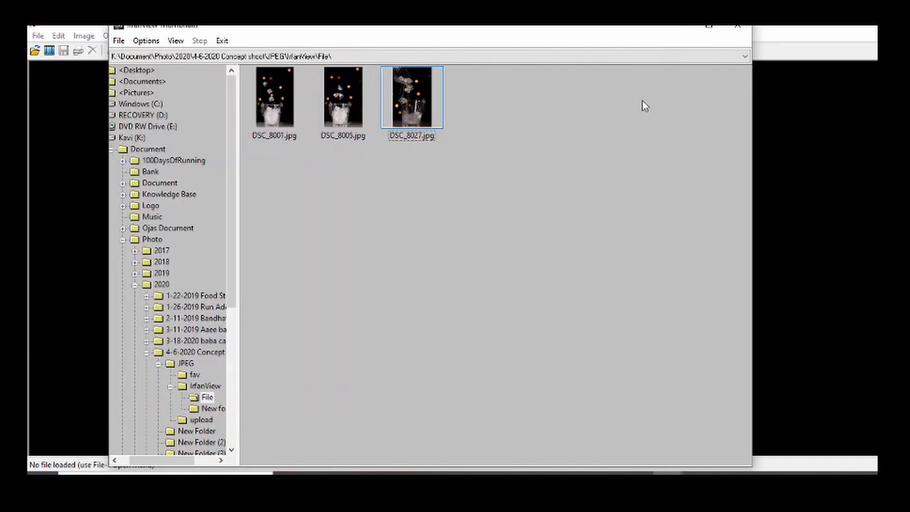
click(737, 26)
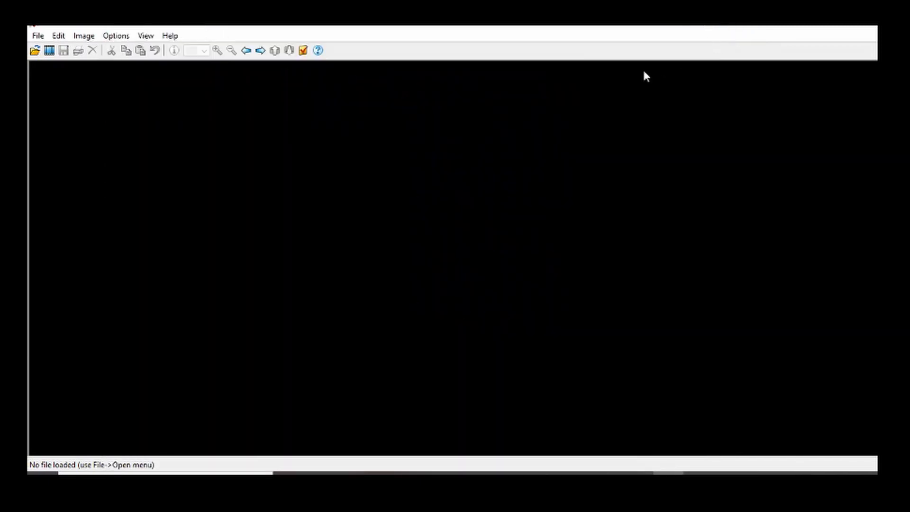
click(43, 35)
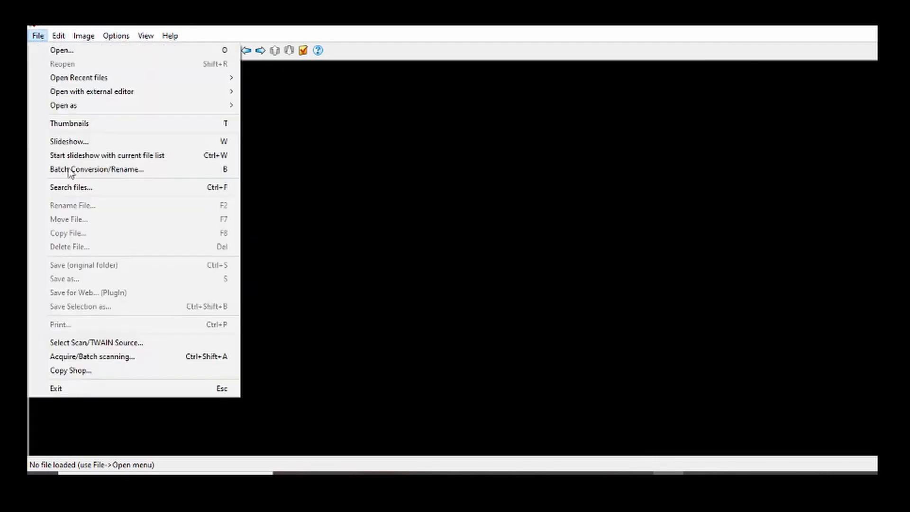
click(93, 395)
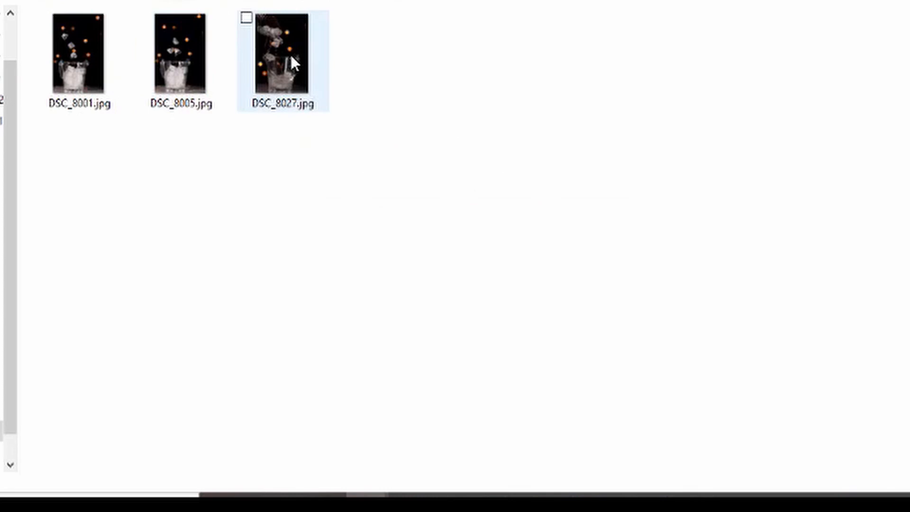
Step: Upload the three tagged JPG files to the stock photo site's upload page
mouse_move(291, 56)
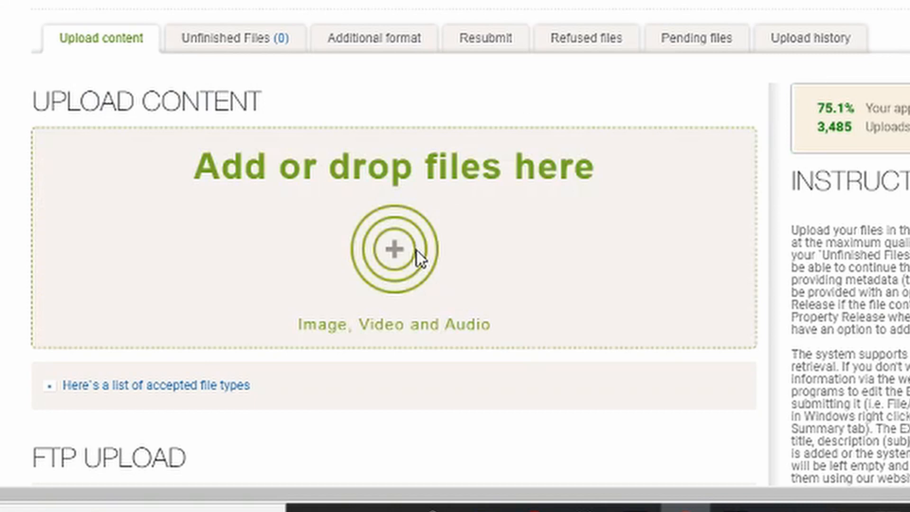
click(416, 250)
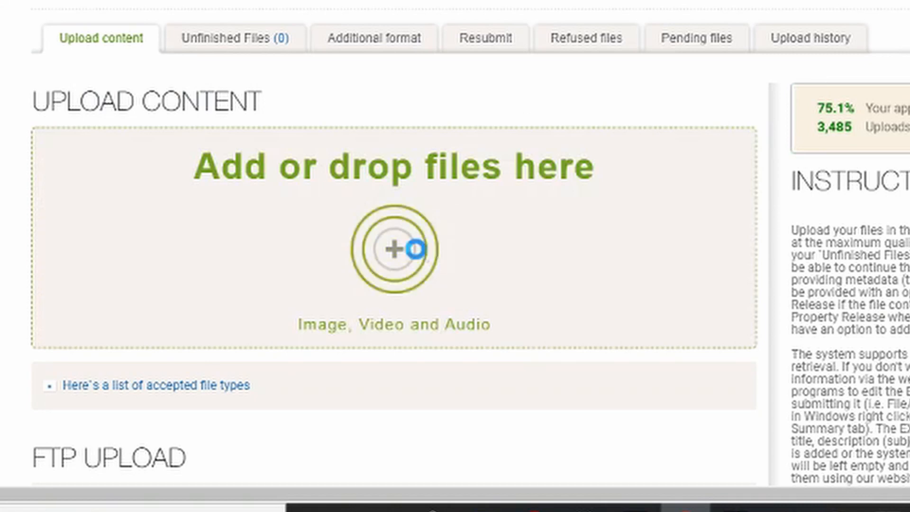
click(189, 1)
key(ctrl+a)
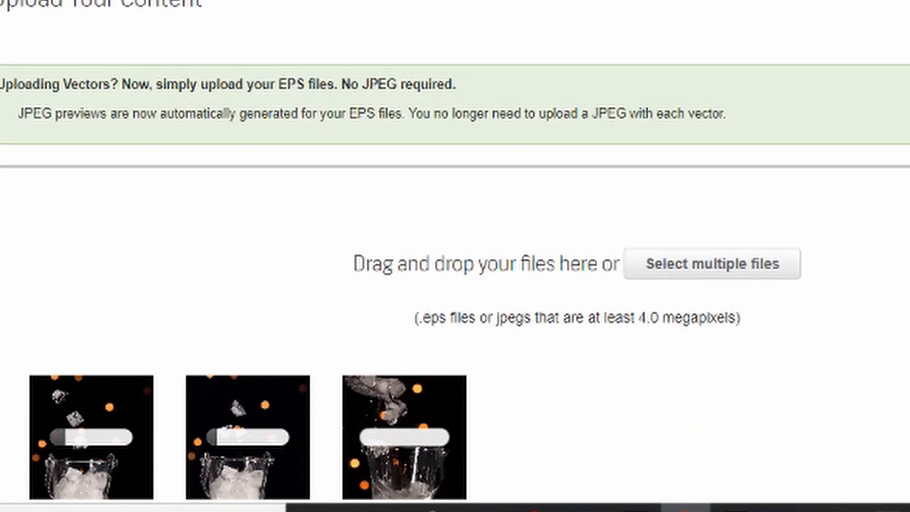
scroll(455, 256, down, 3)
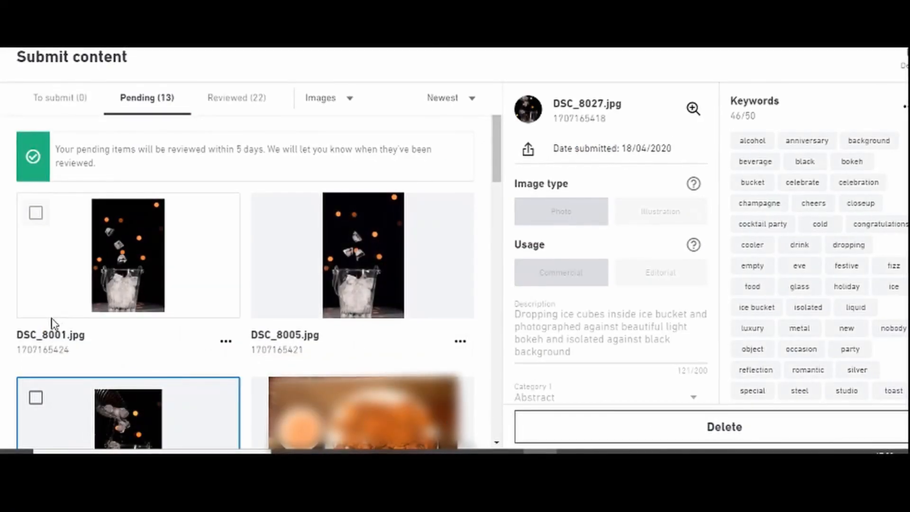
Step: Select each uploaded image in the pending list to check its imported description and keywords
click(105, 269)
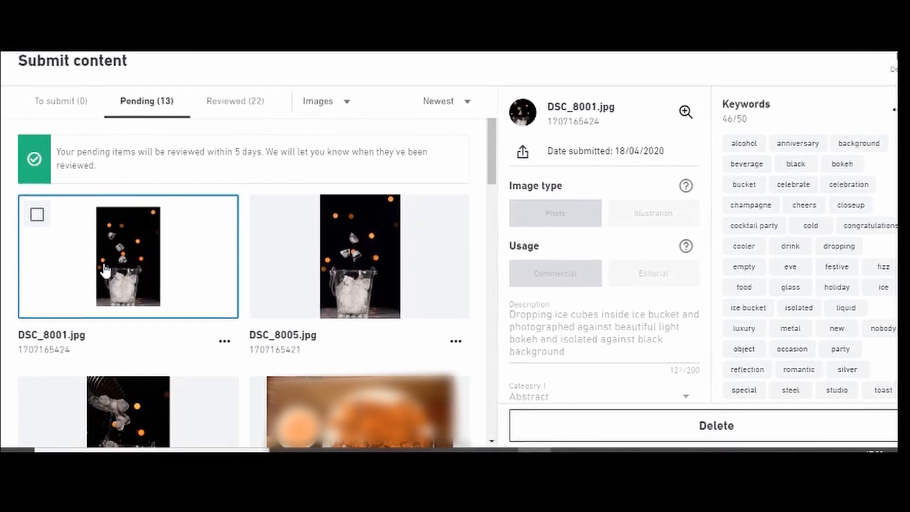
click(318, 250)
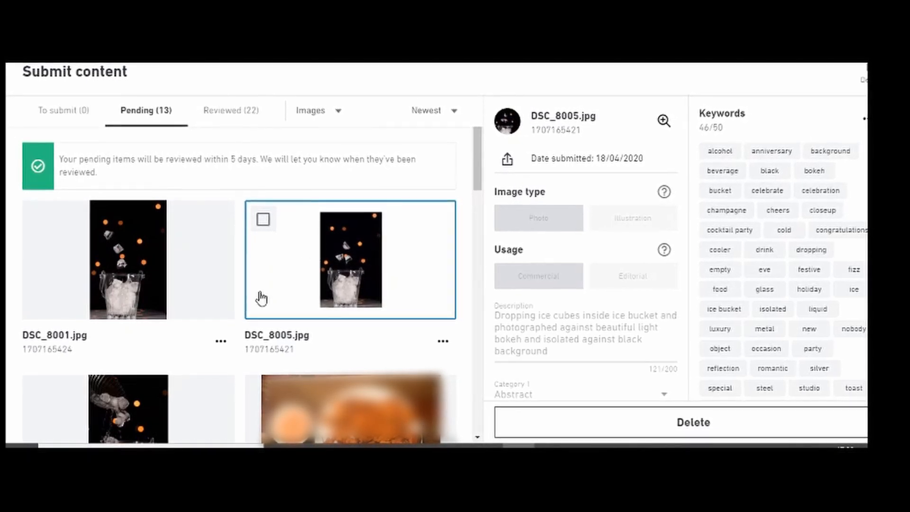
click(107, 426)
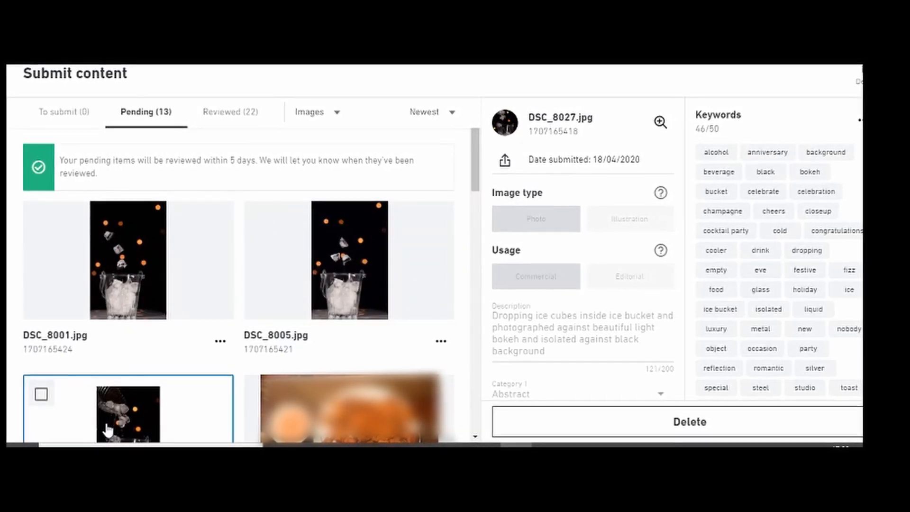